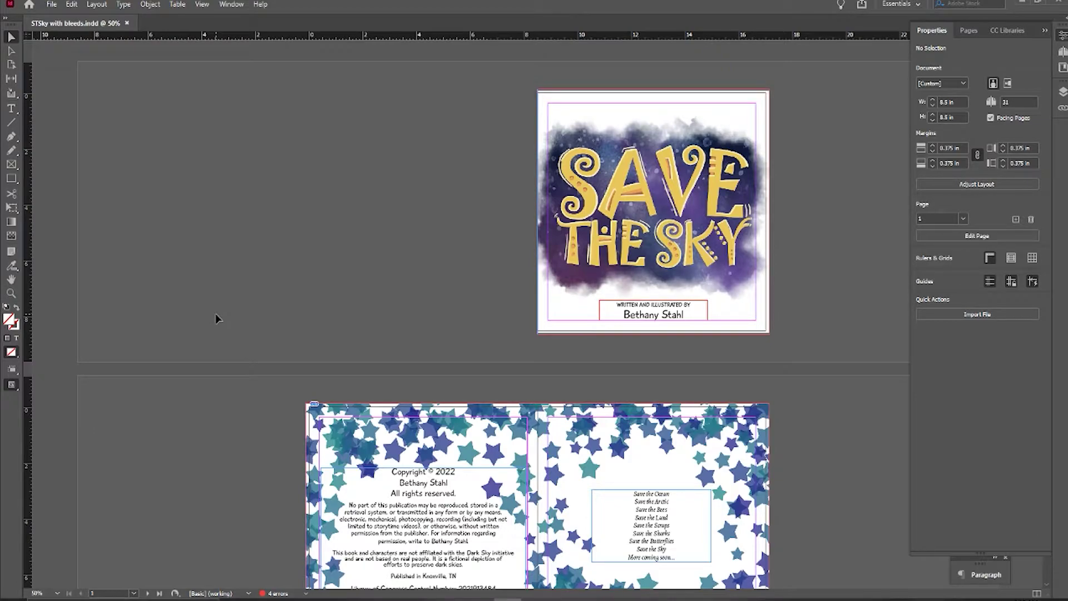
# Step: Scroll through the picture book from page 1 to the closing spread on page 30
pyautogui.scroll(-6, 215, 313)
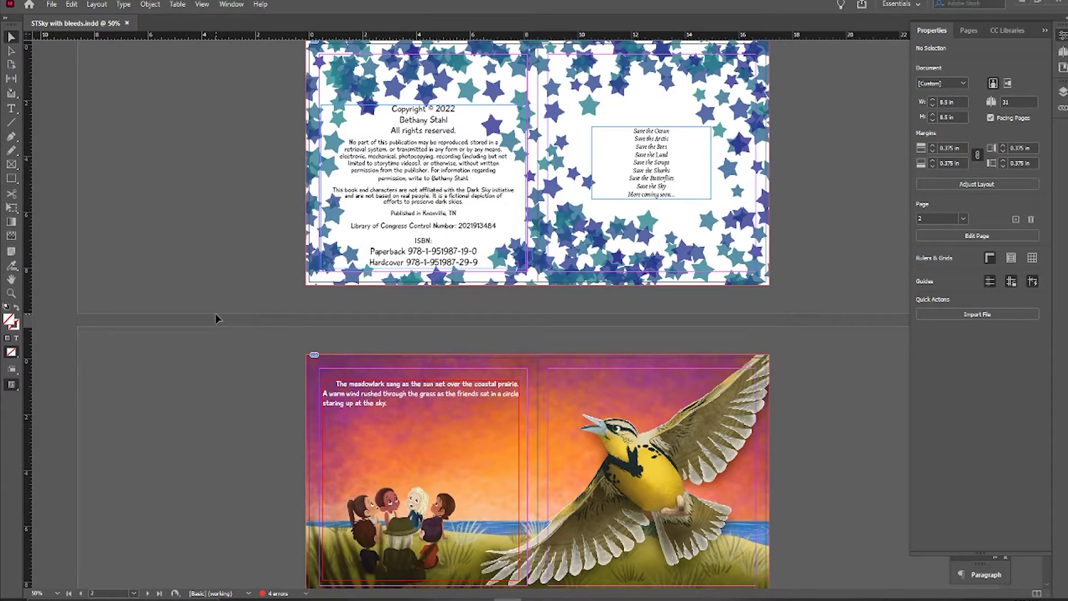
pyautogui.scroll(-9, 216, 315)
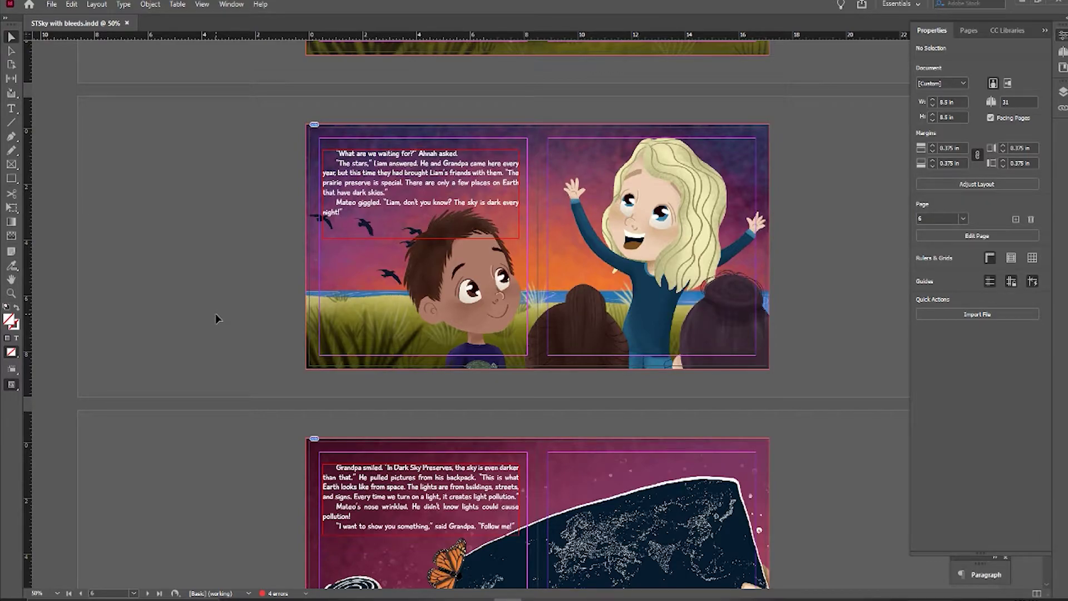
pyautogui.scroll(-12, 216, 318)
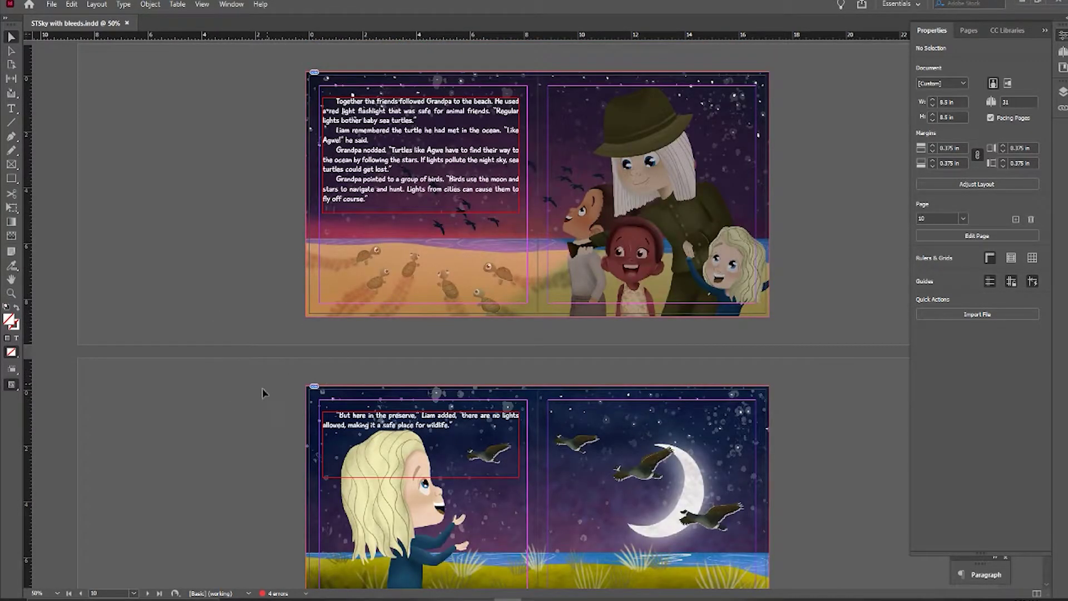
pyautogui.scroll(-5, 262, 388)
pyautogui.scroll(-1, 262, 392)
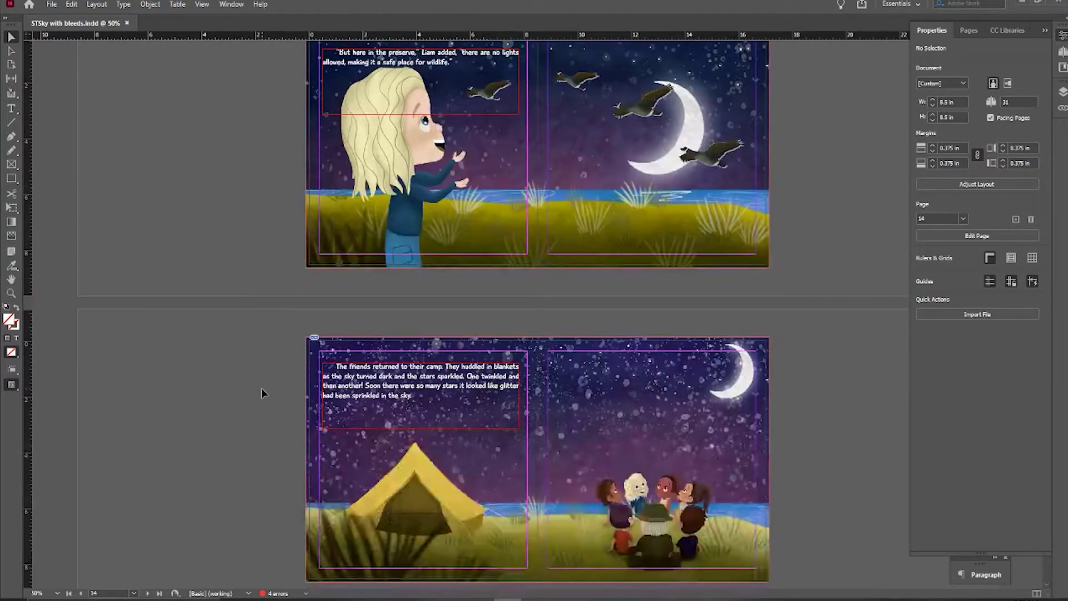
pyautogui.scroll(-5, 262, 388)
pyautogui.scroll(-10, 262, 388)
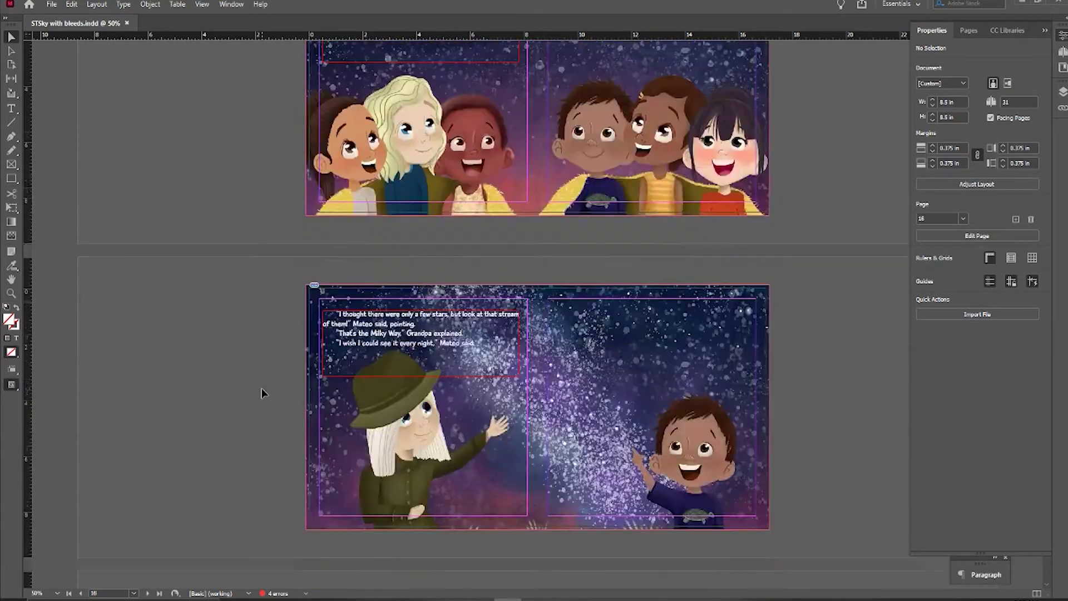
pyautogui.scroll(-20, 261, 388)
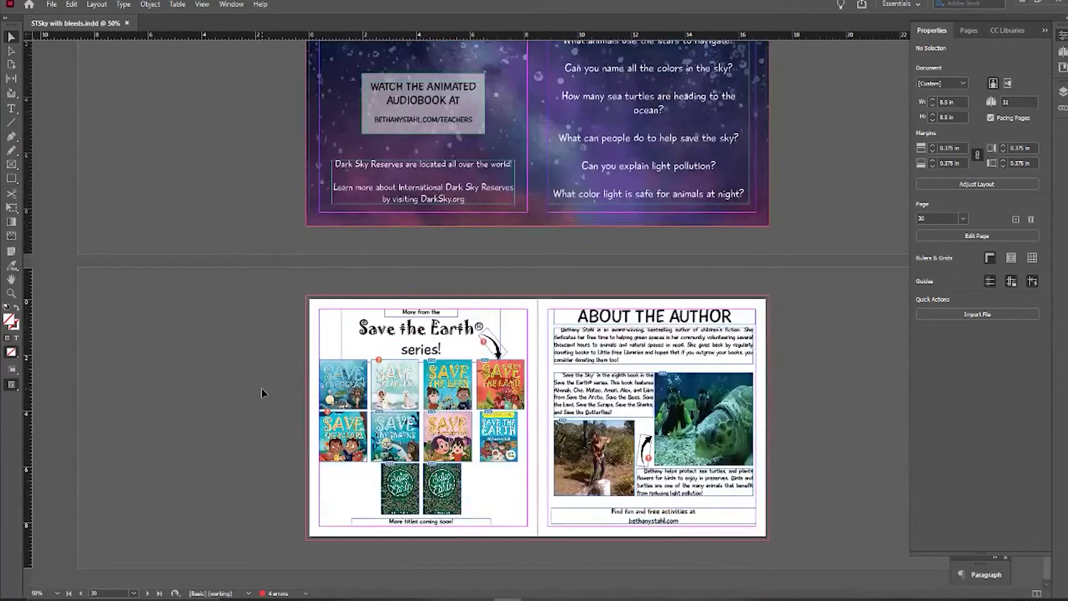
# Step: Export the document as 'STSky Ebook' in EPUB (Fixed Layout) format
pyautogui.click(52, 5)
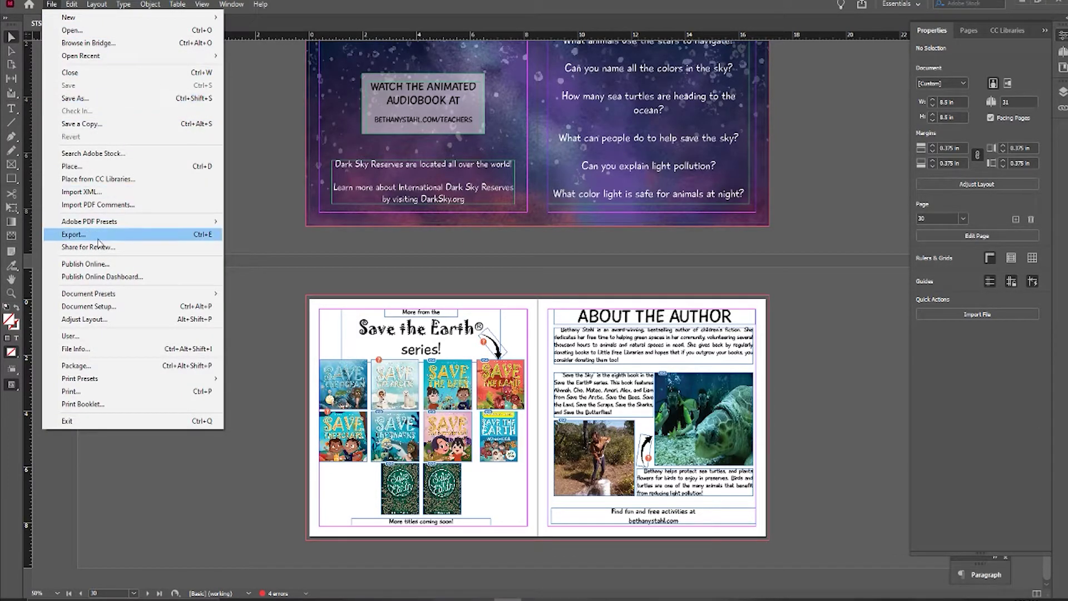
pyautogui.click(99, 234)
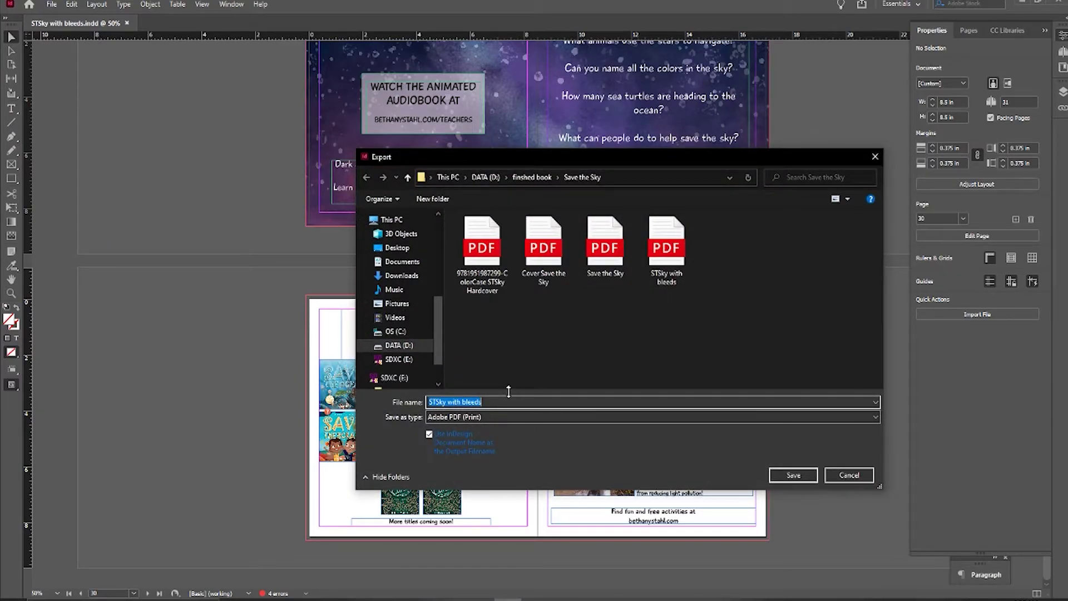
pyautogui.write('STSky')
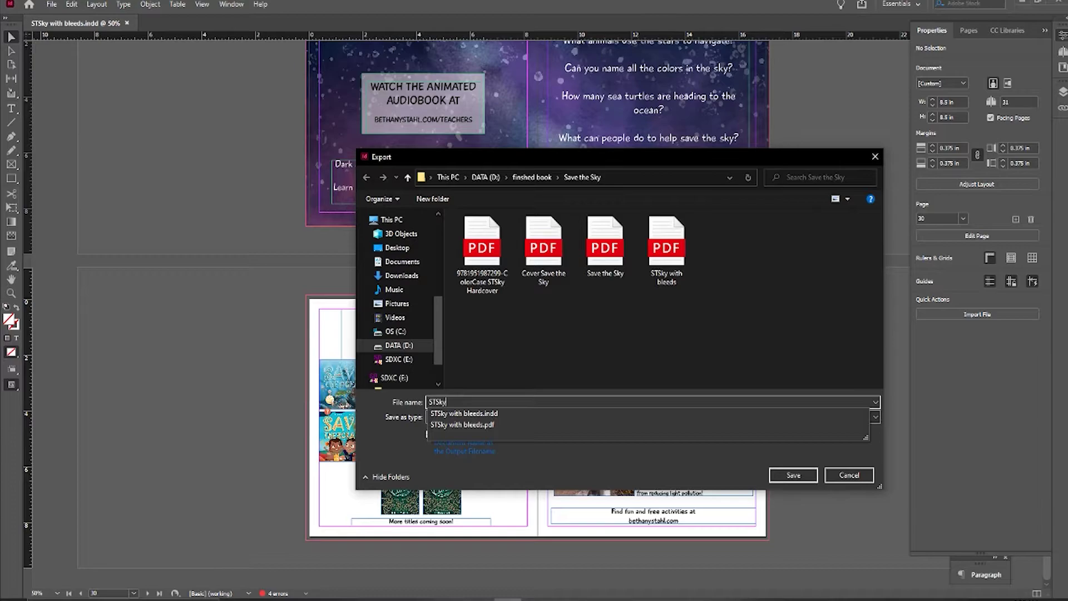
pyautogui.write(' Ebook')
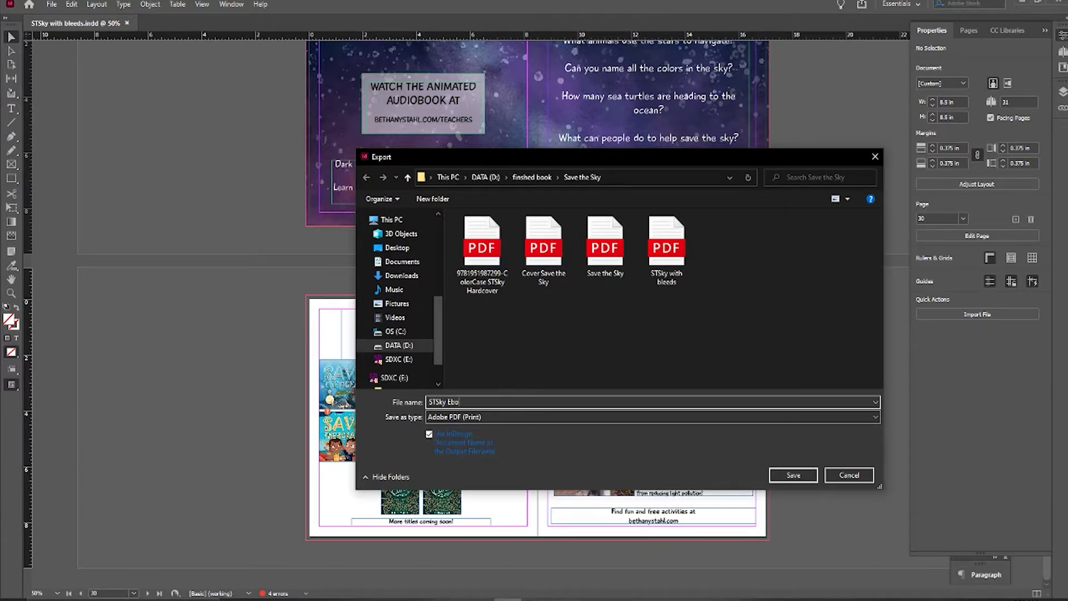
pyautogui.click(487, 418)
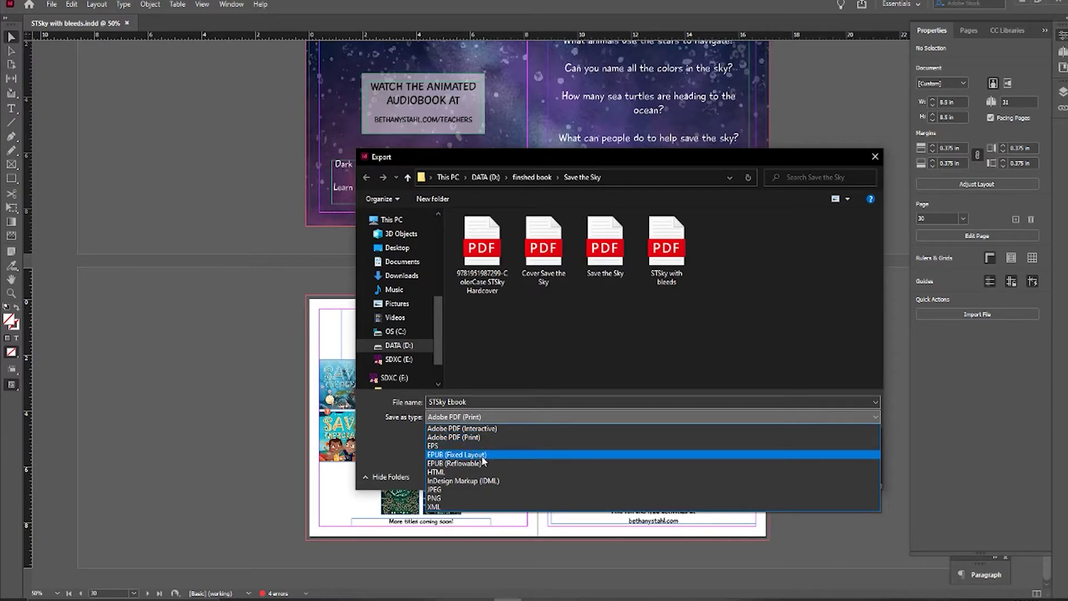
pyautogui.click(453, 455)
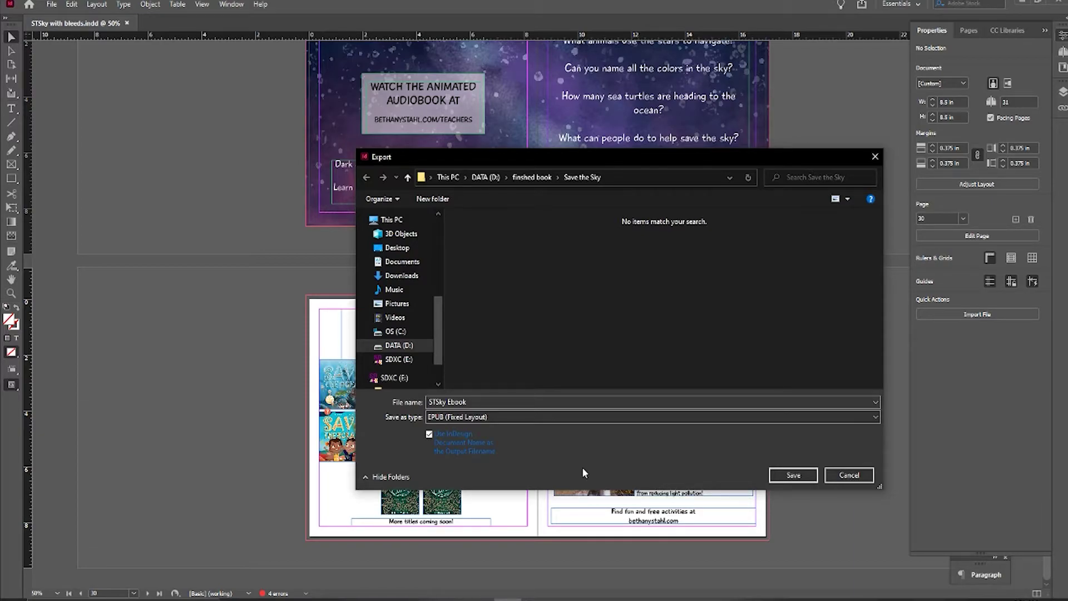
pyautogui.click(799, 477)
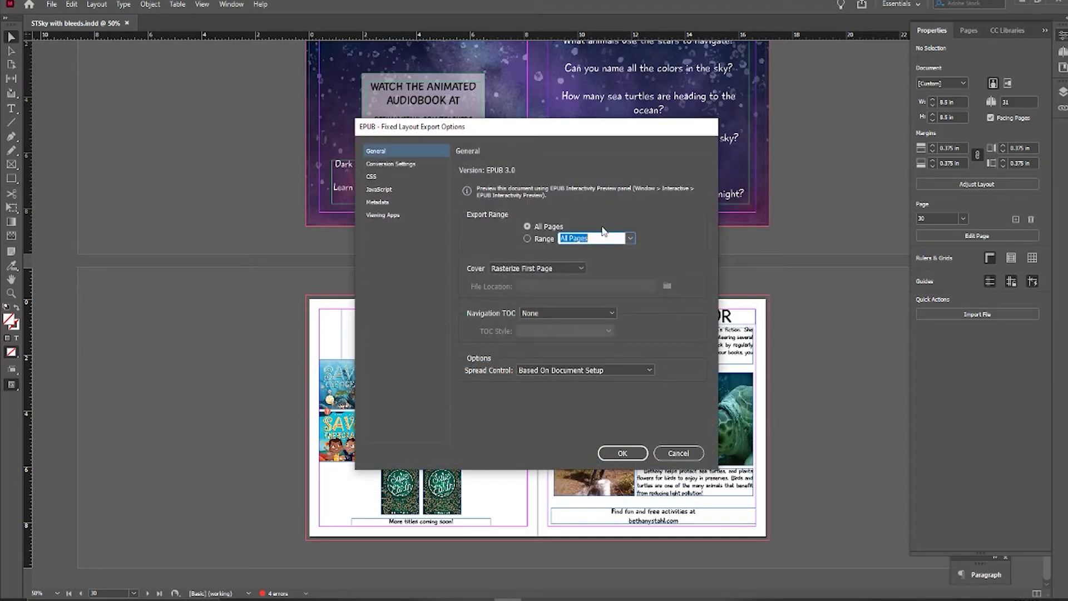
# Step: Set the ebook cover to the chosen JPEG image 'Save the Sky Cover'
pyautogui.click(562, 269)
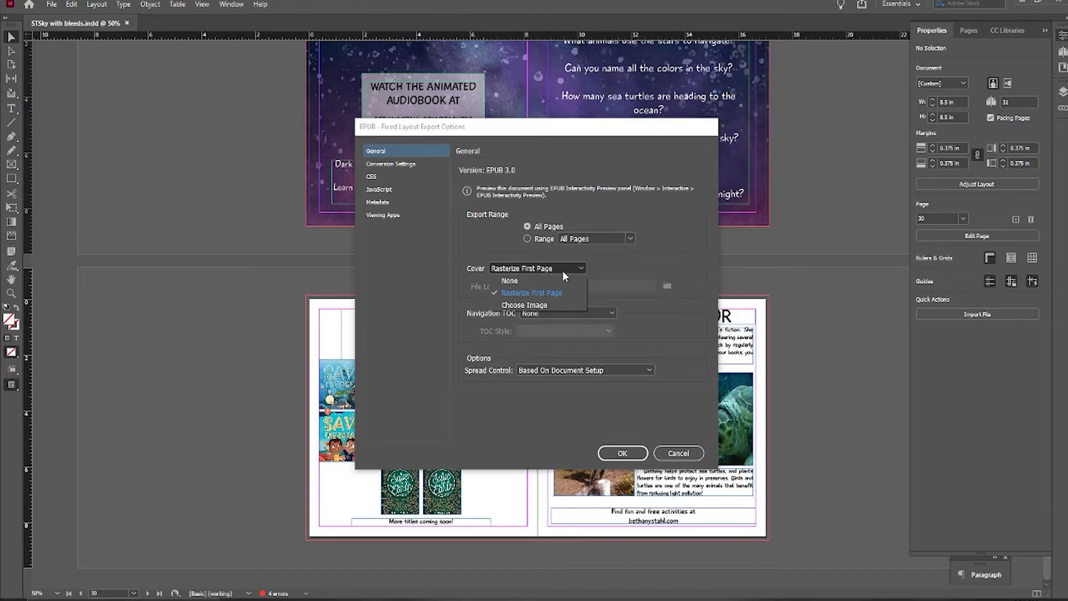
pyautogui.click(562, 271)
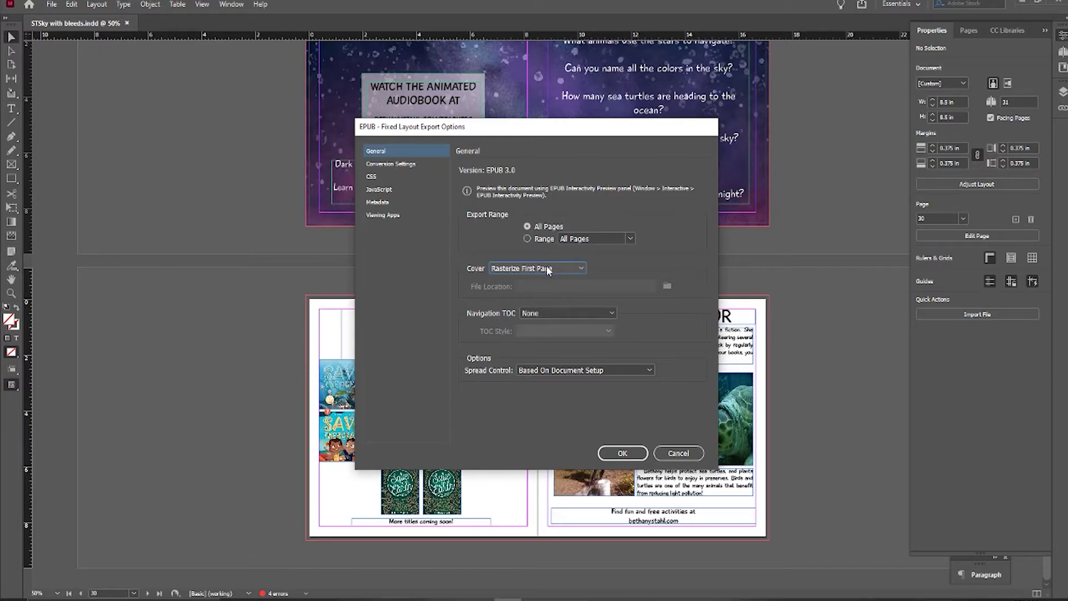
pyautogui.click(548, 269)
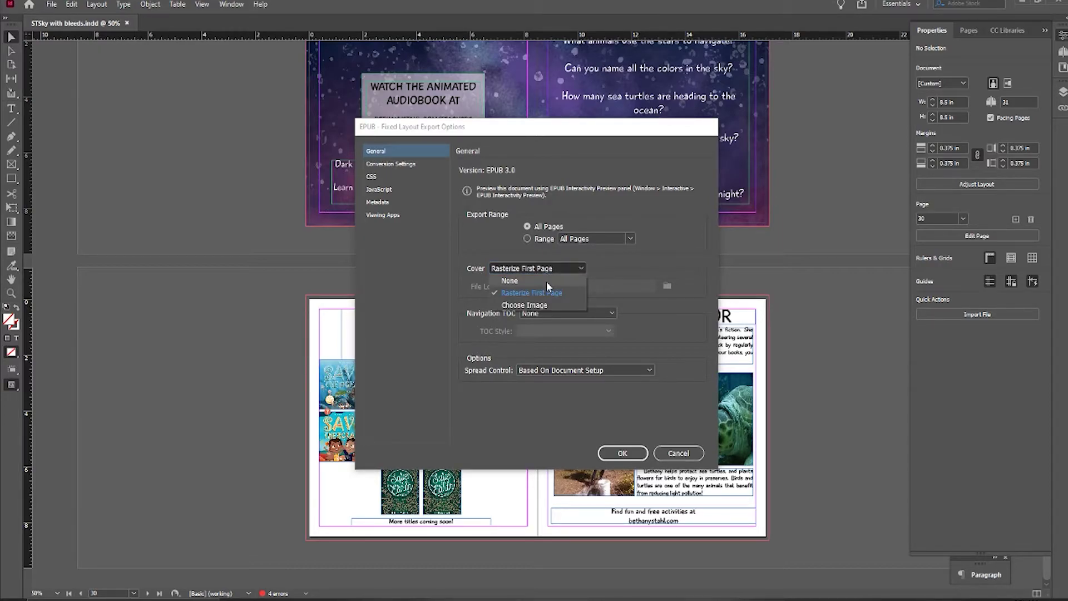
pyautogui.click(549, 305)
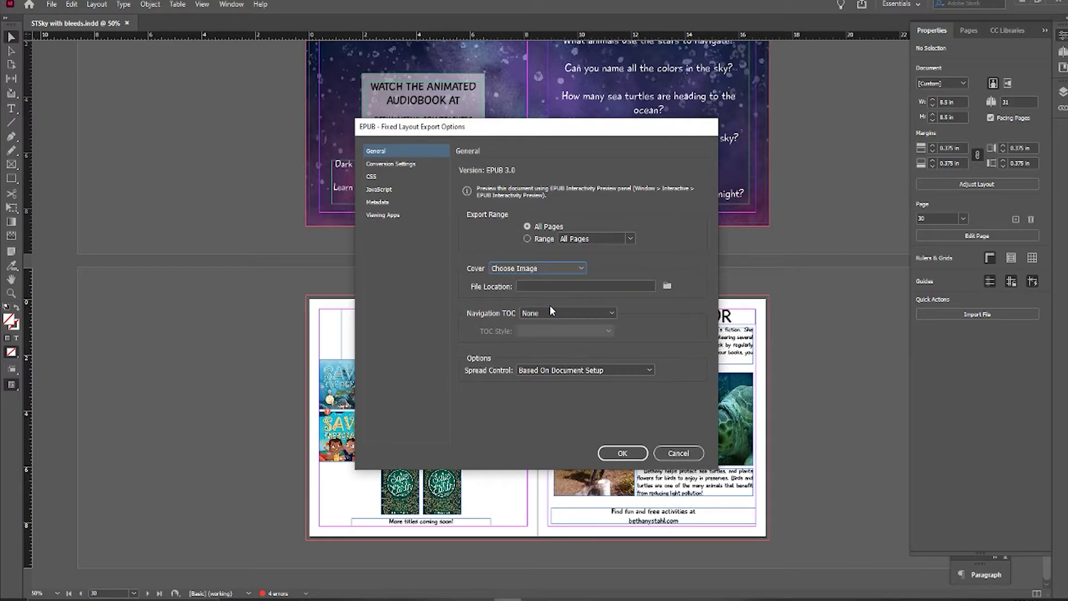
pyautogui.click(623, 284)
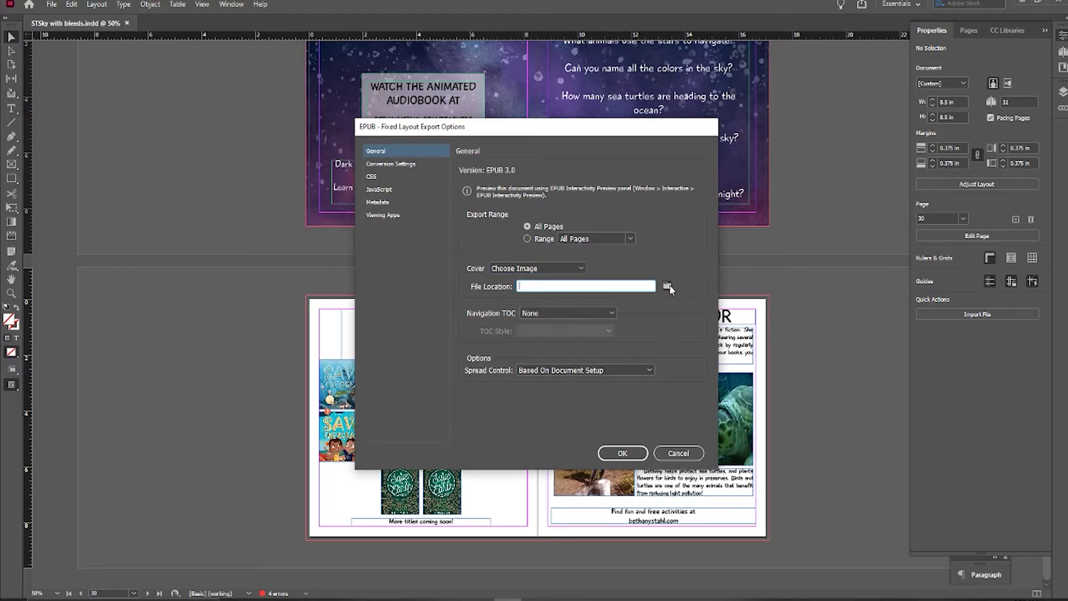
pyautogui.click(667, 286)
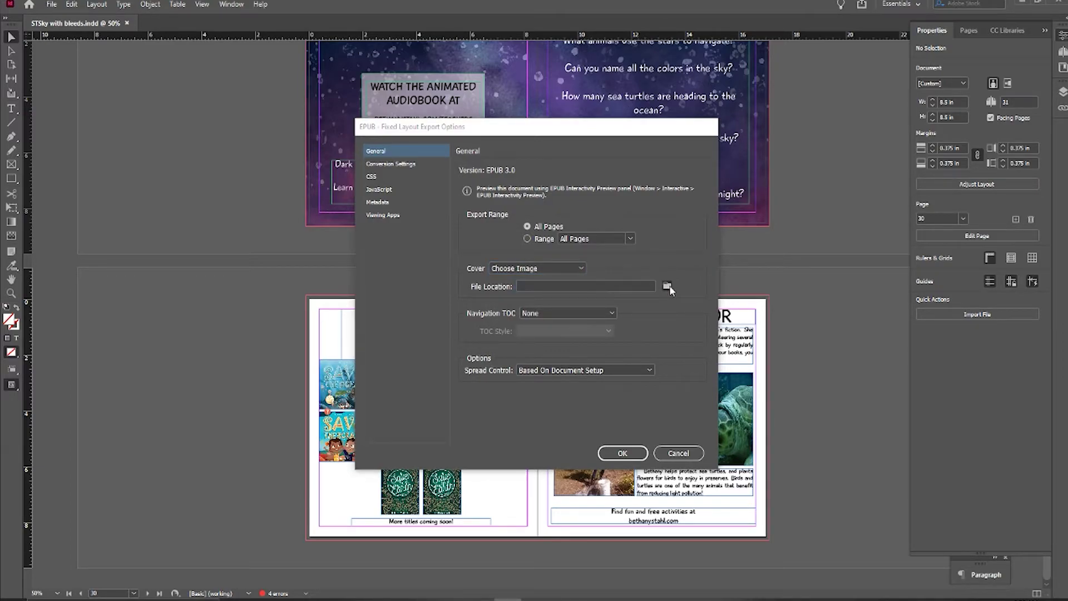
pyautogui.click(795, 425)
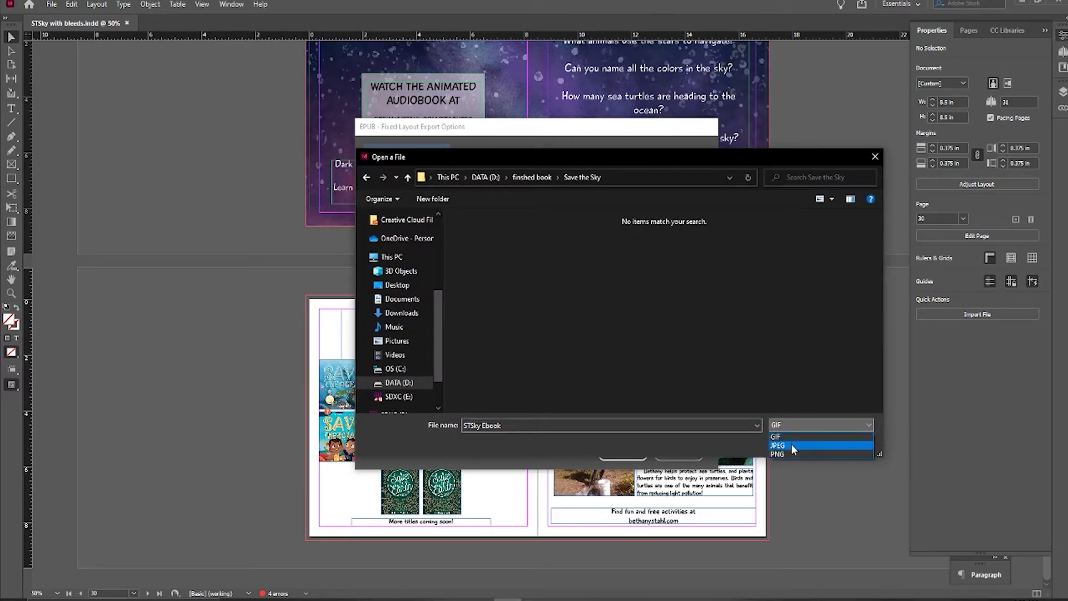
pyautogui.click(791, 444)
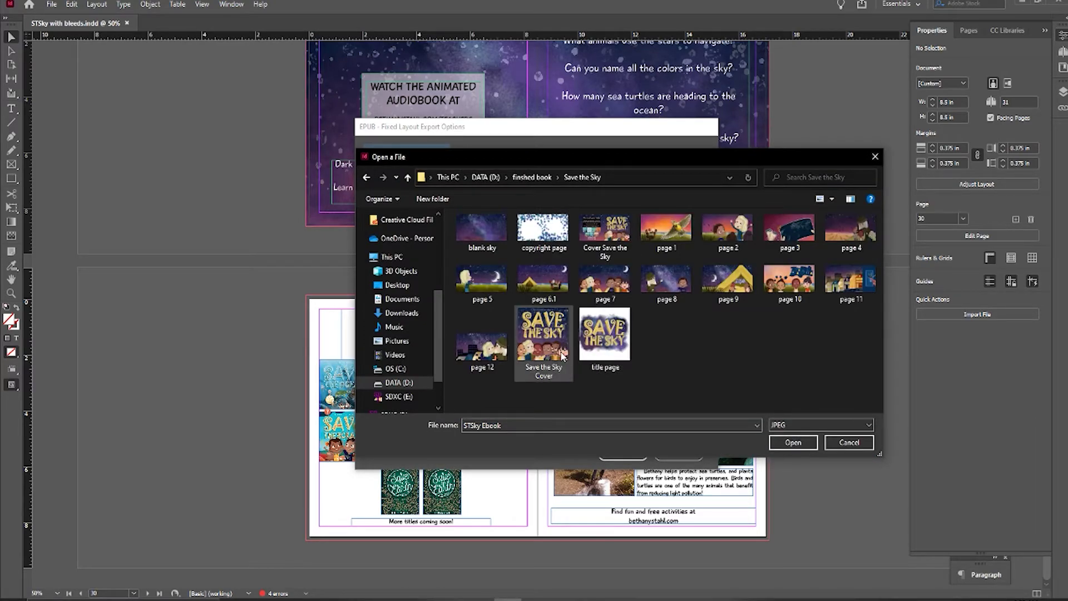
pyautogui.click(543, 339)
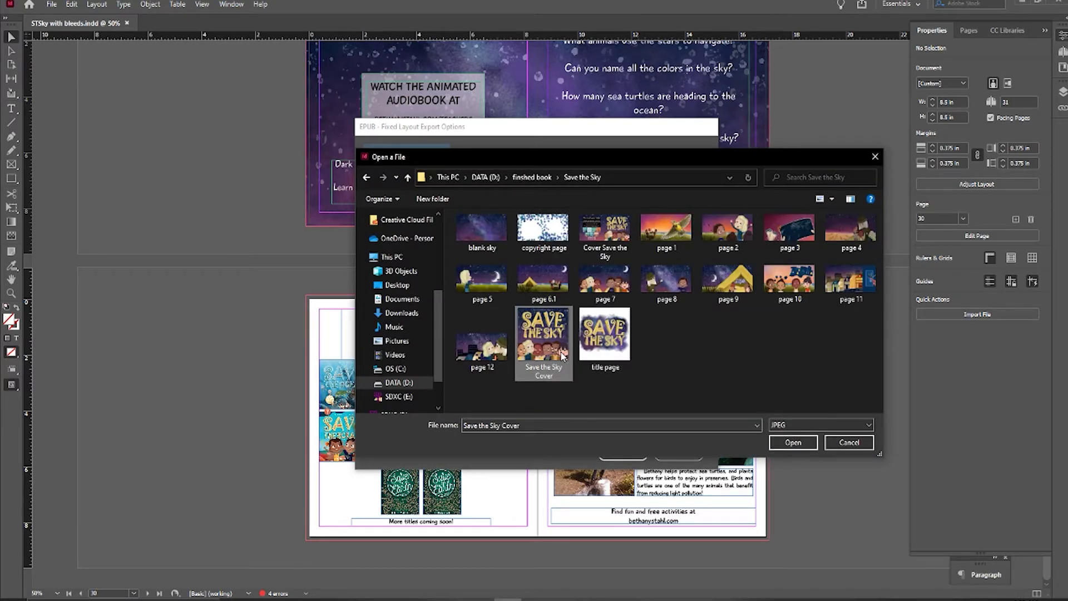
pyautogui.click(792, 443)
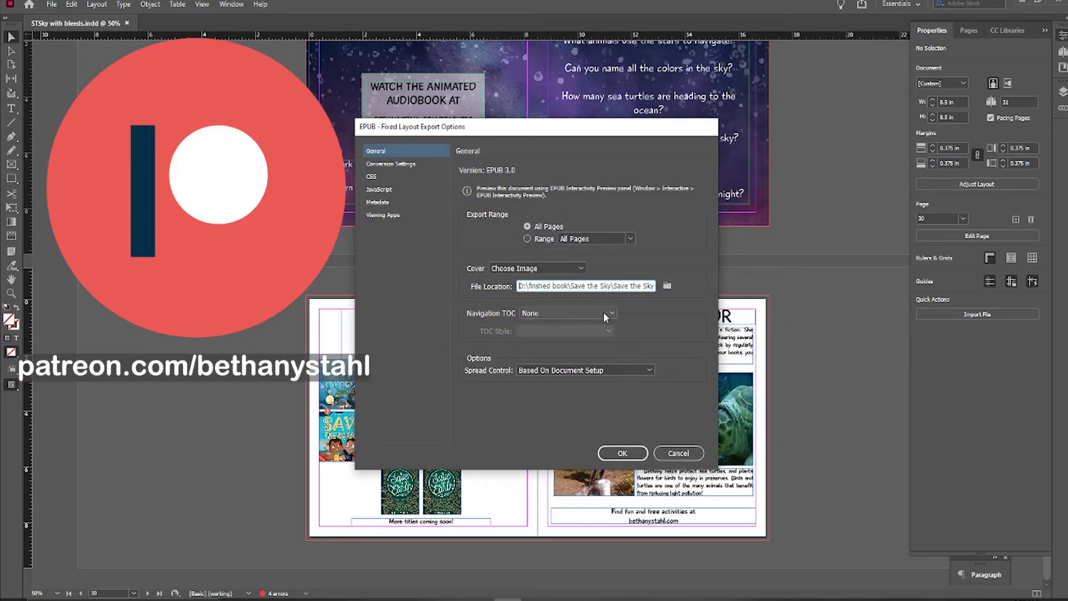
# Step: Keep Navigation TOC as None and set Spread Control to Based On Document Setup
pyautogui.click(604, 313)
pyautogui.click(603, 312)
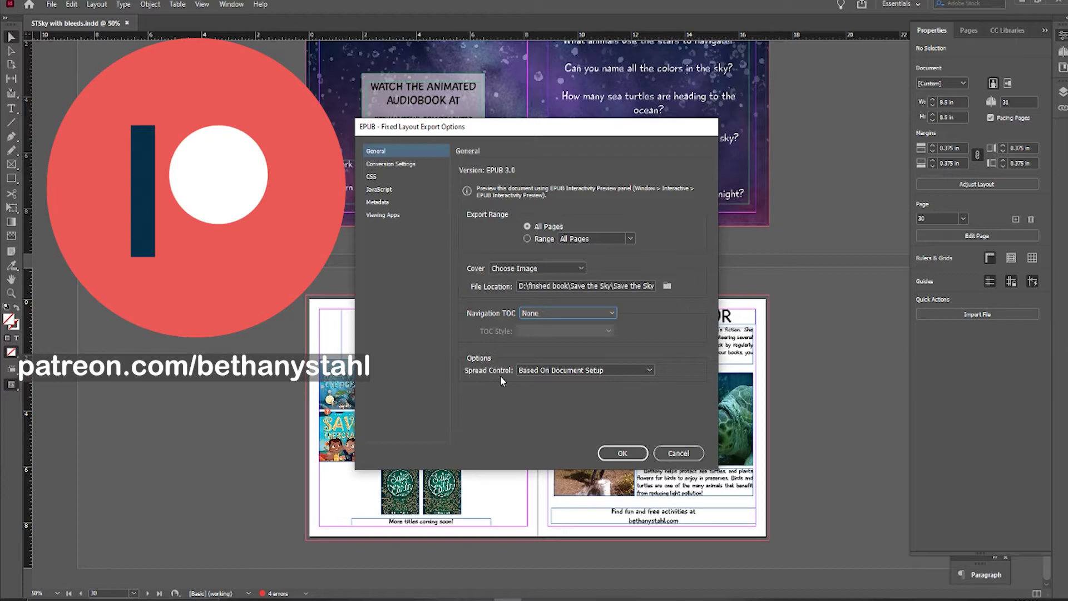
pyautogui.click(531, 372)
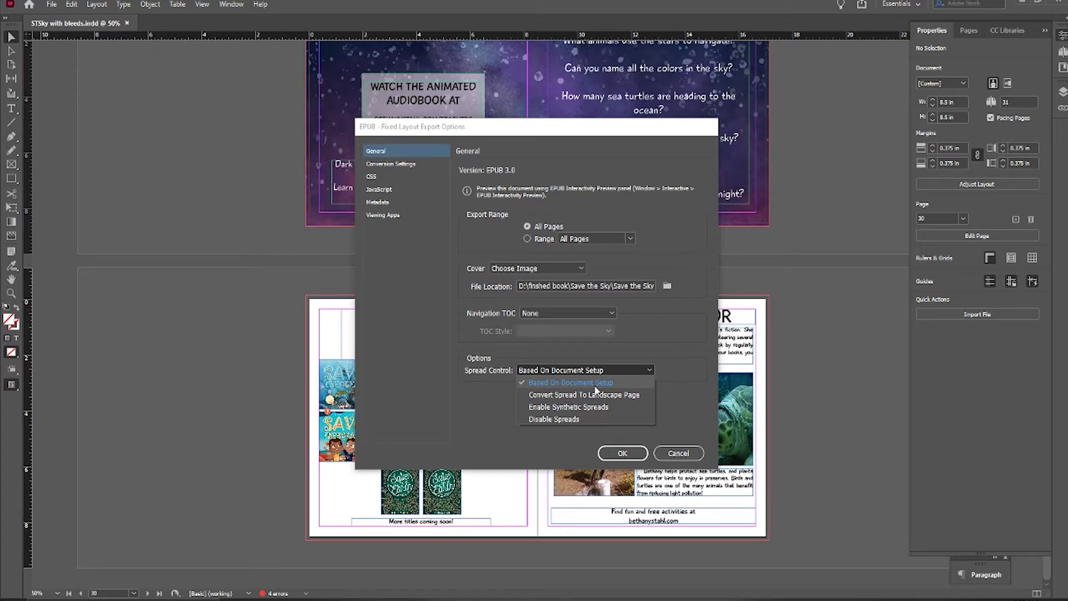
pyautogui.click(594, 384)
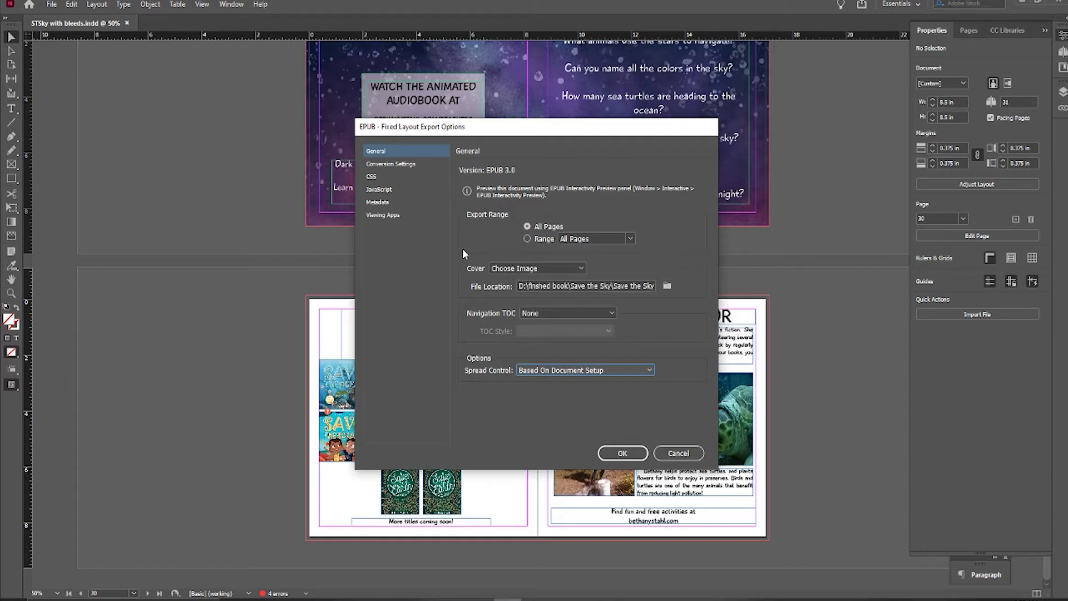
# Step: Review the Conversion Settings and CSS panes, then confirm the fixed-layout EPUB export
pyautogui.click(400, 166)
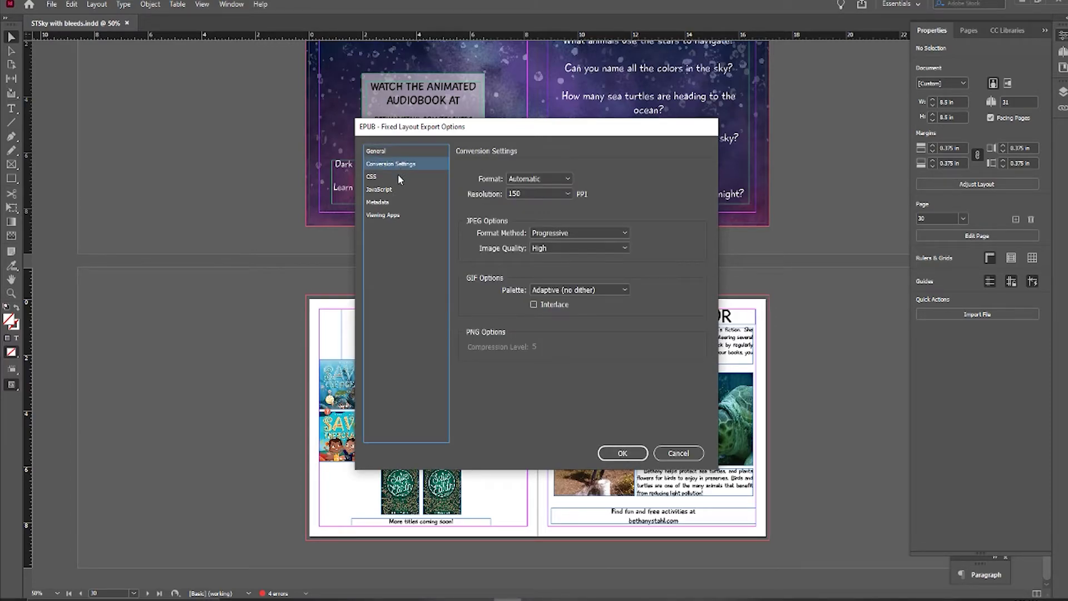
pyautogui.click(398, 176)
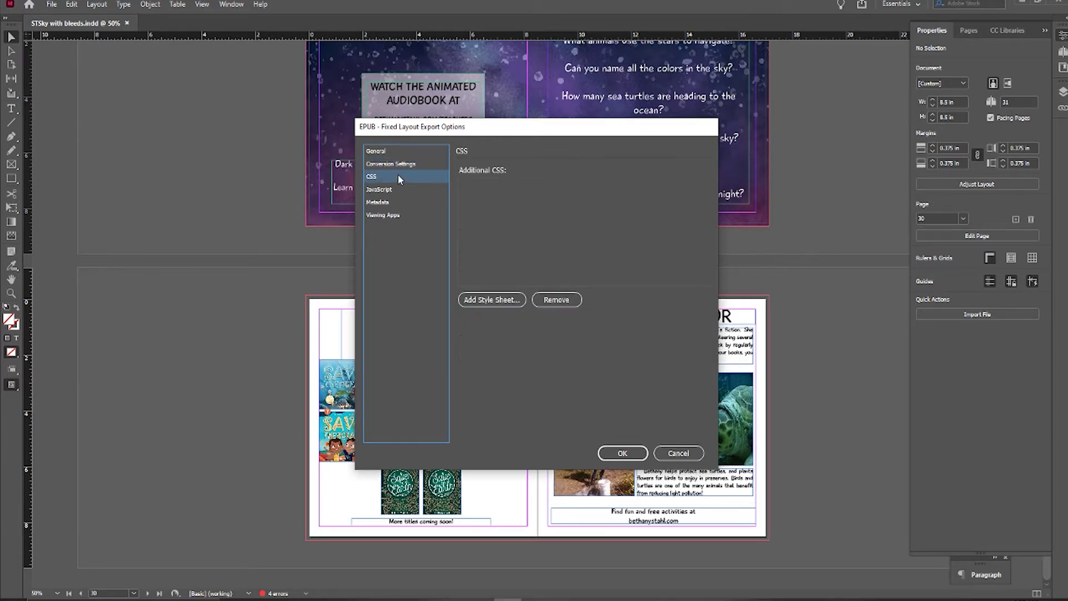
pyautogui.click(398, 164)
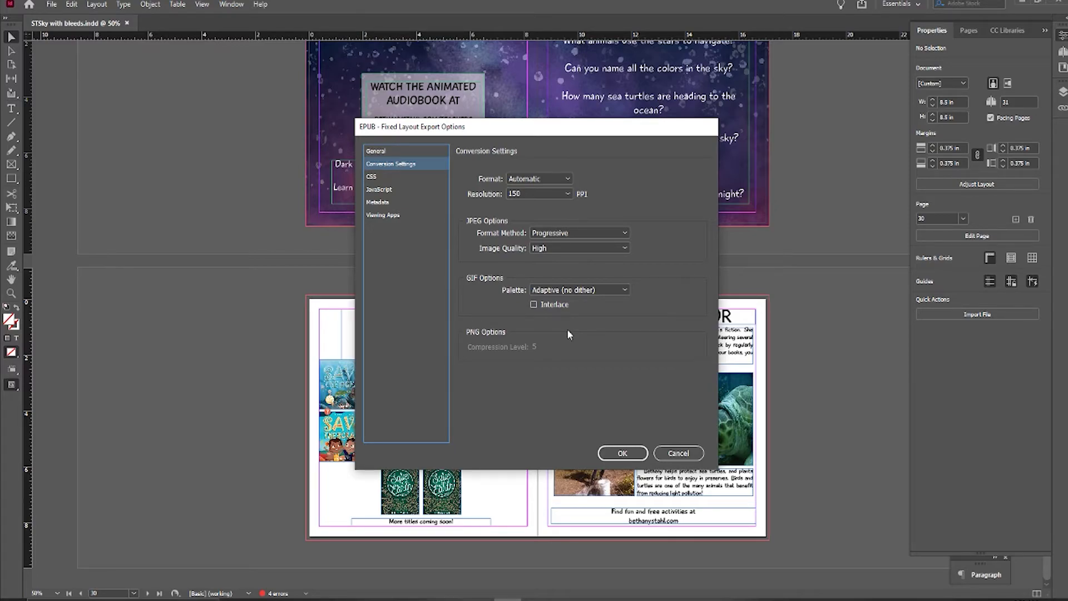
pyautogui.click(423, 150)
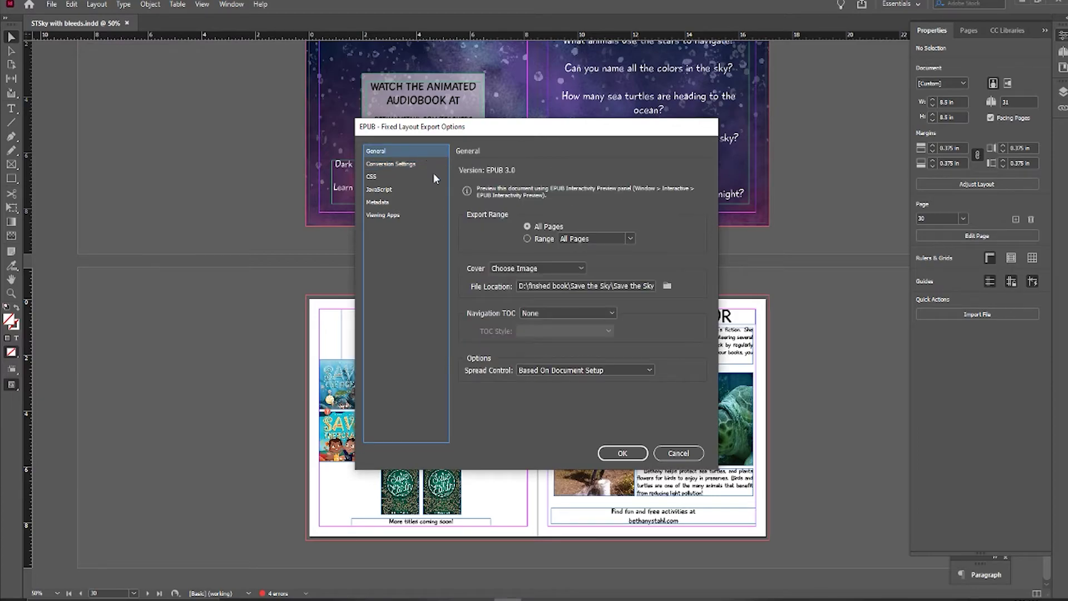
pyautogui.click(381, 165)
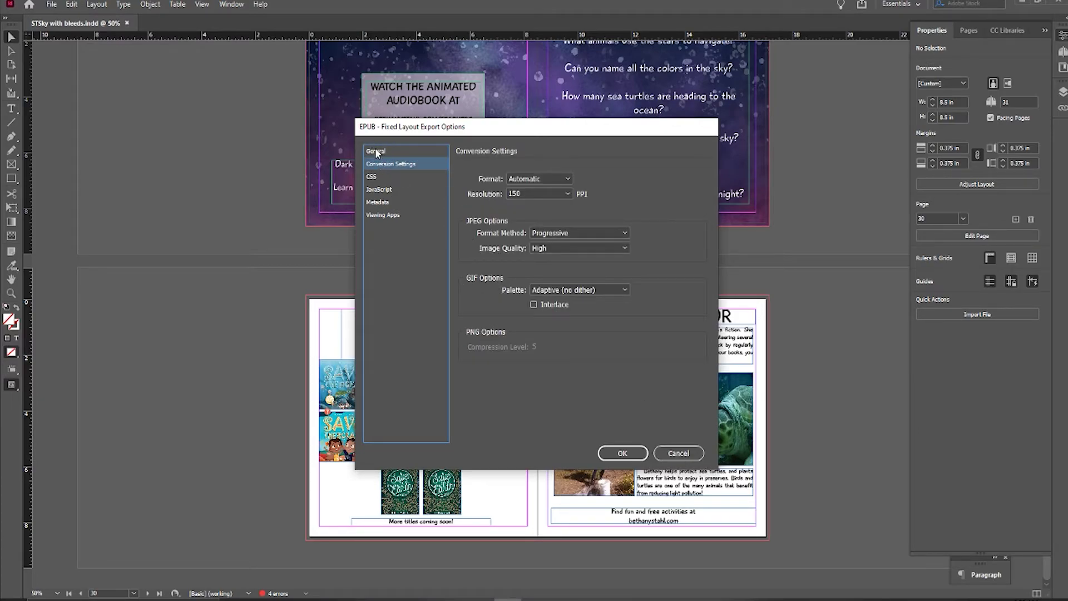
pyautogui.click(376, 151)
pyautogui.click(622, 453)
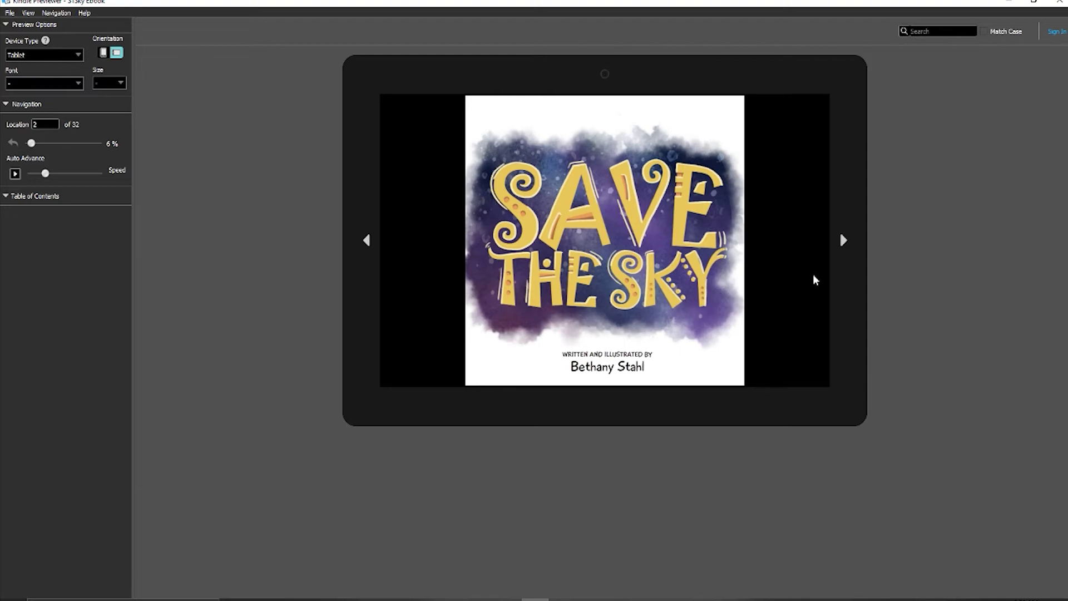
# Step: Page the ebook from its cover to location 31 of 32, the About the Author spread
pyautogui.click(843, 243)
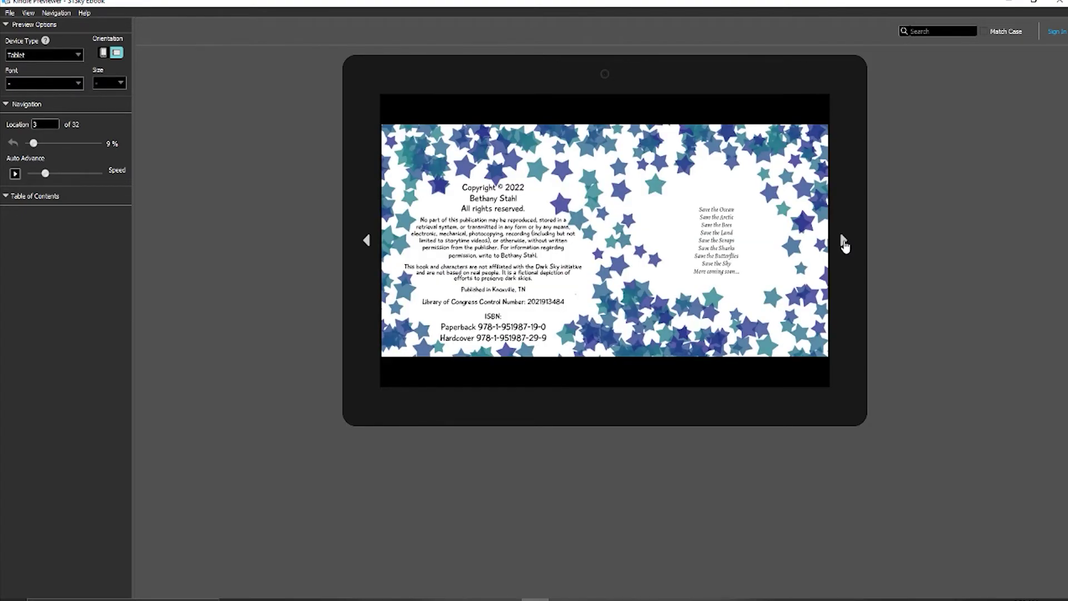
pyautogui.click(843, 243)
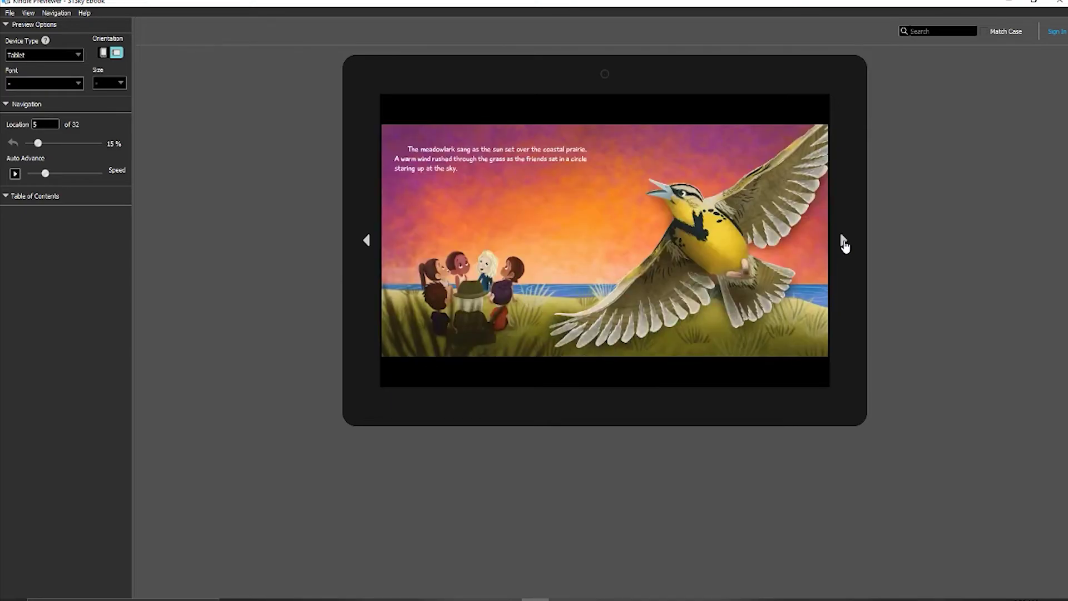
pyautogui.click(843, 242)
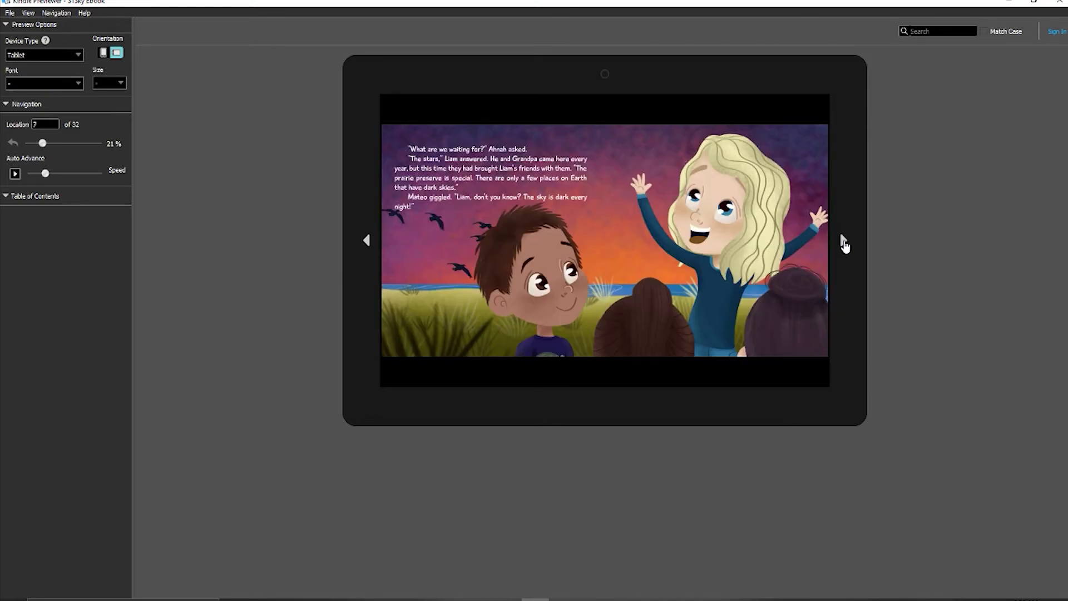
pyautogui.click(843, 242)
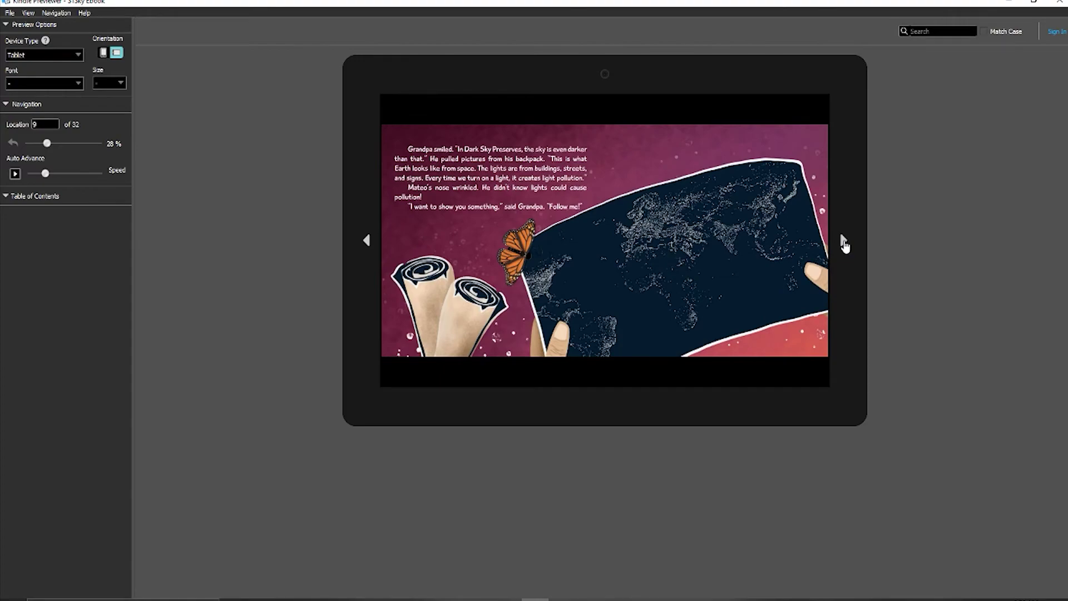
pyautogui.click(843, 242)
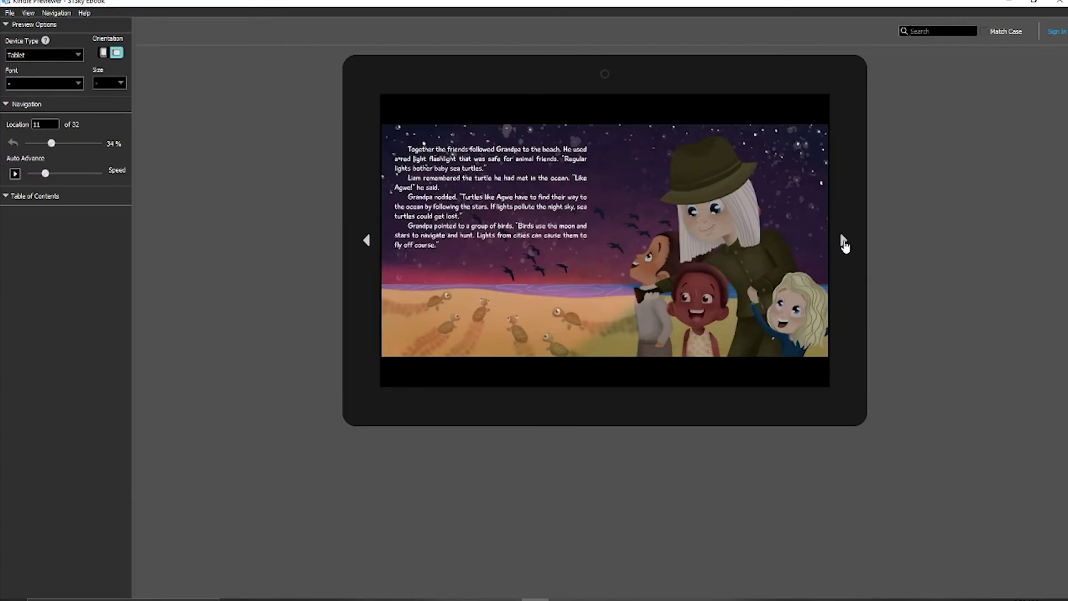
pyautogui.click(843, 243)
pyautogui.click(843, 243)
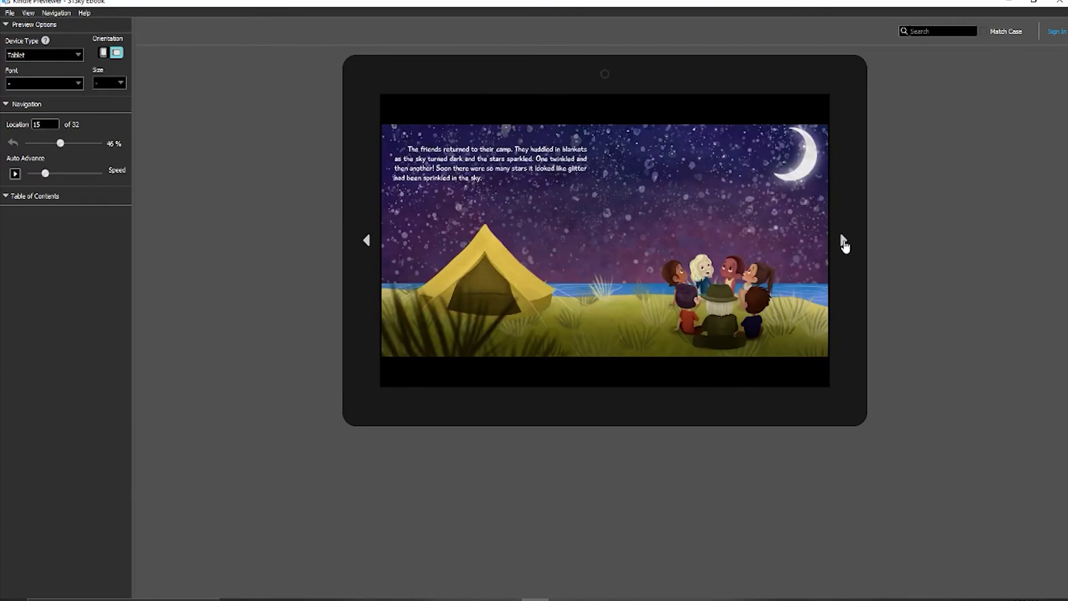
pyautogui.click(843, 242)
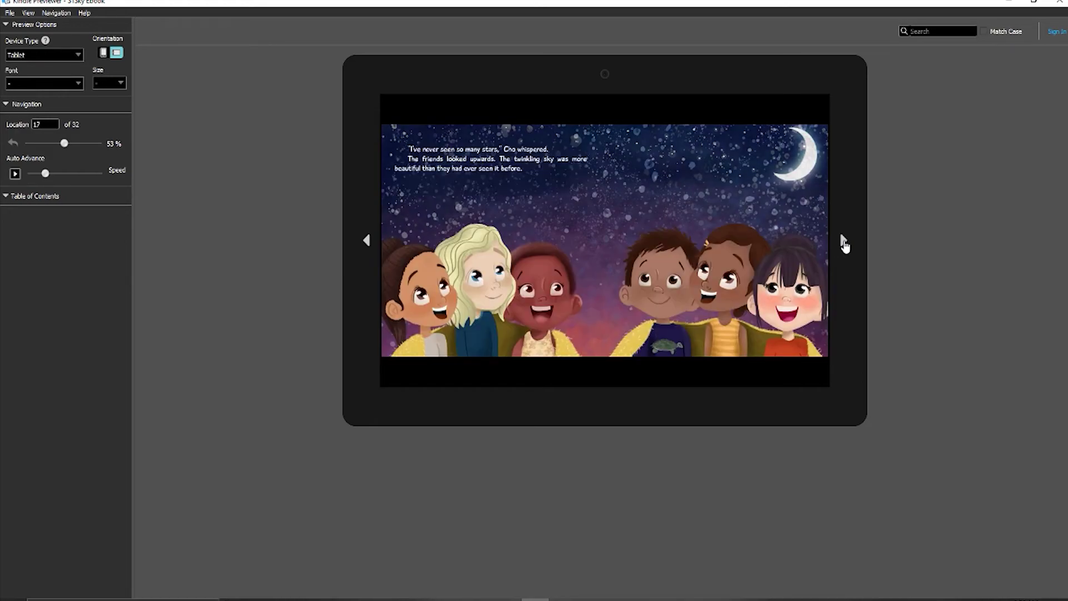
pyautogui.click(843, 242)
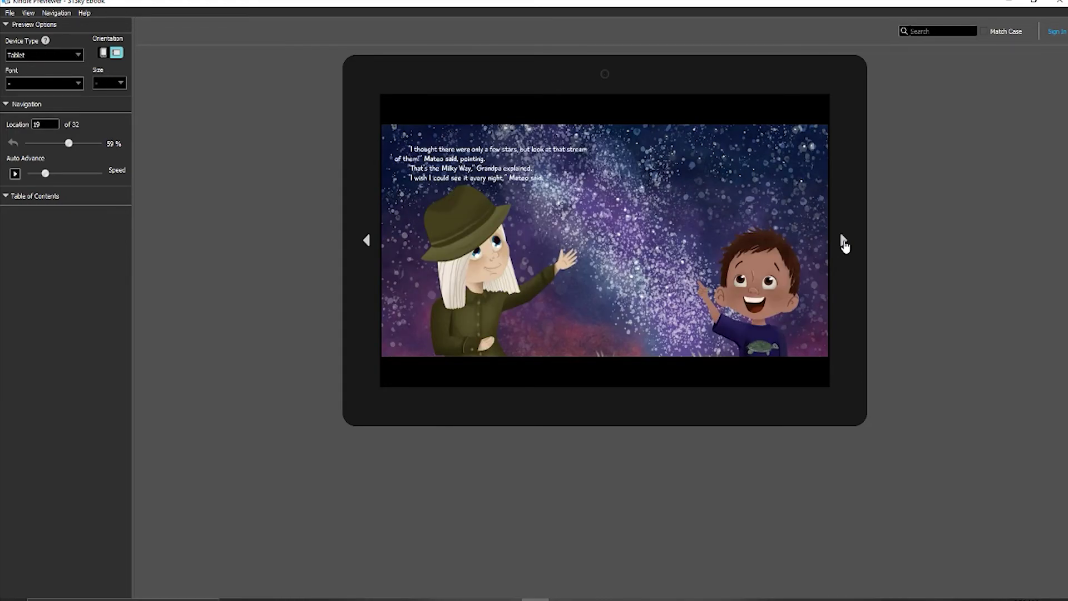
pyautogui.click(844, 242)
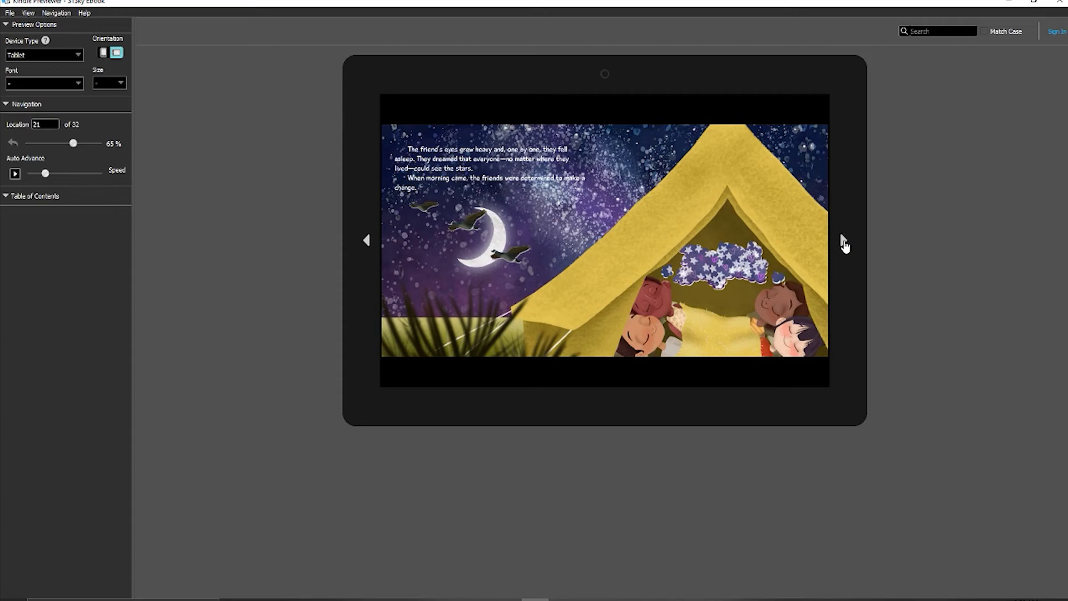
pyautogui.click(843, 243)
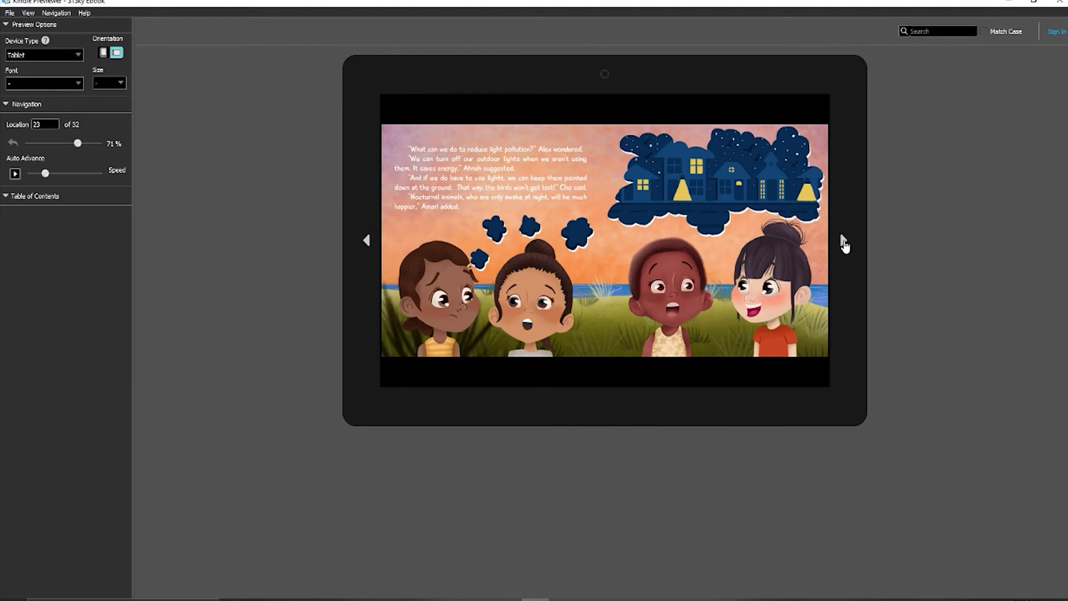
pyautogui.click(843, 243)
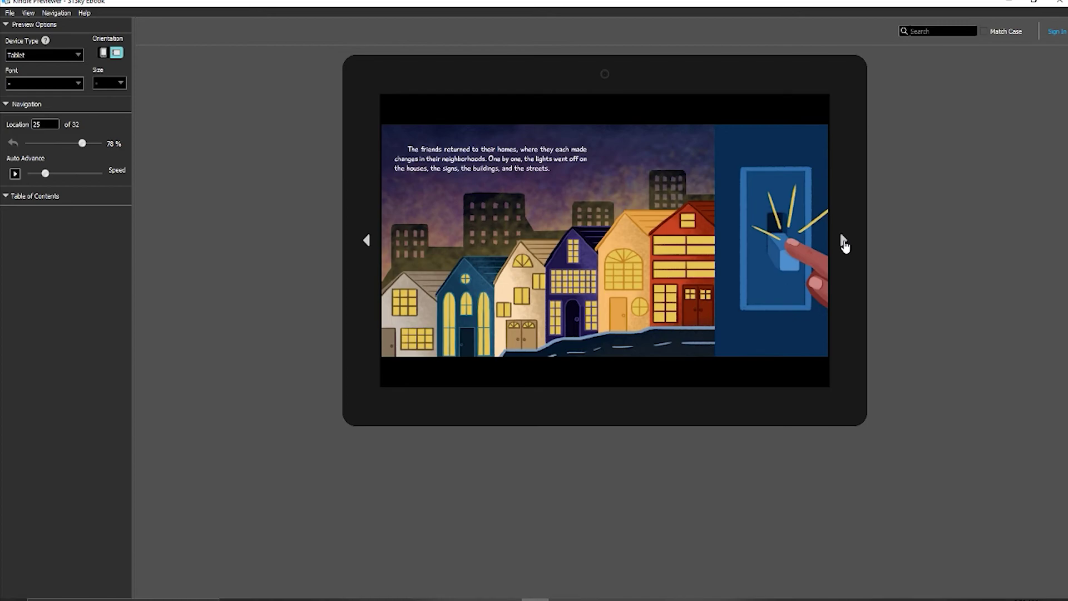
pyautogui.click(843, 243)
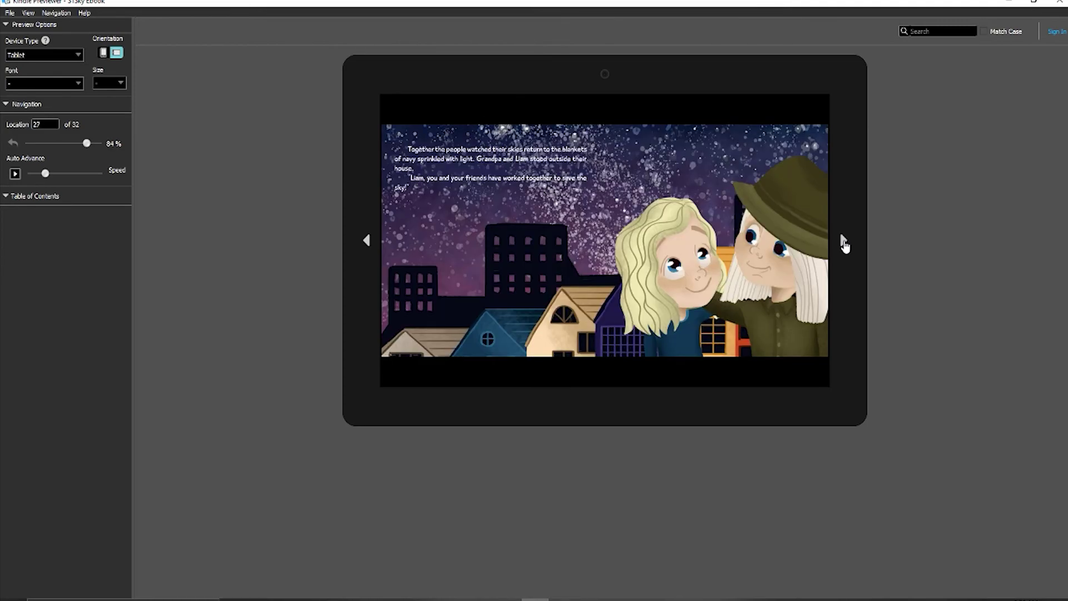
pyautogui.click(843, 243)
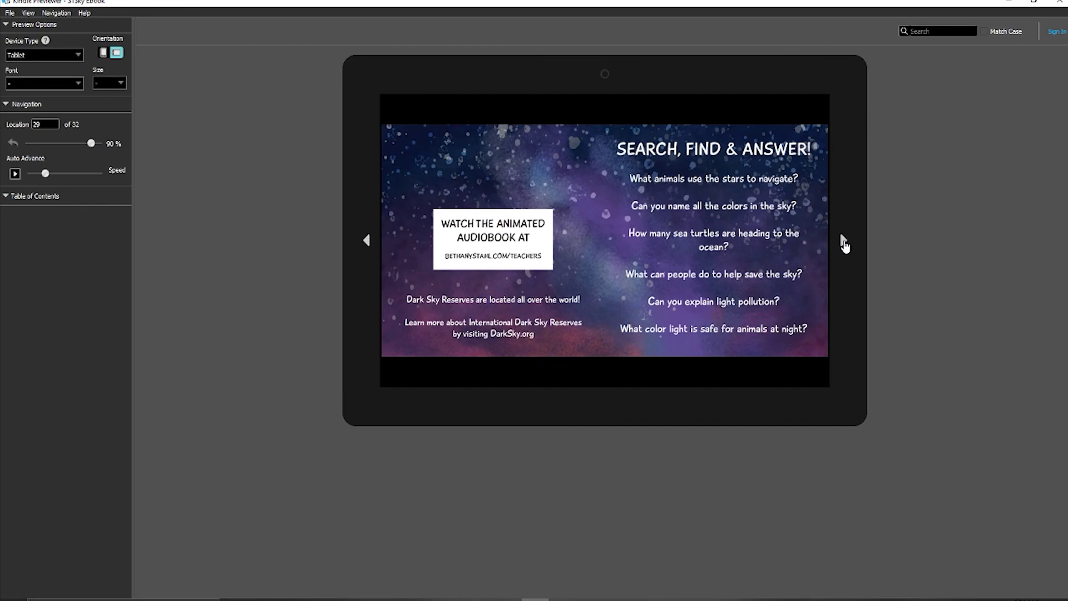
pyautogui.click(844, 242)
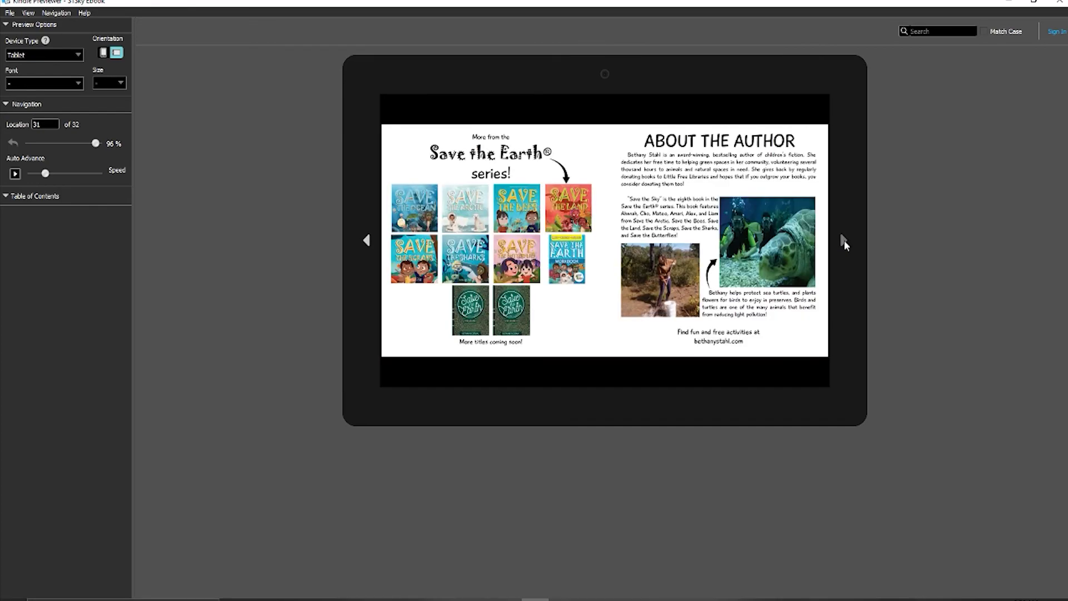